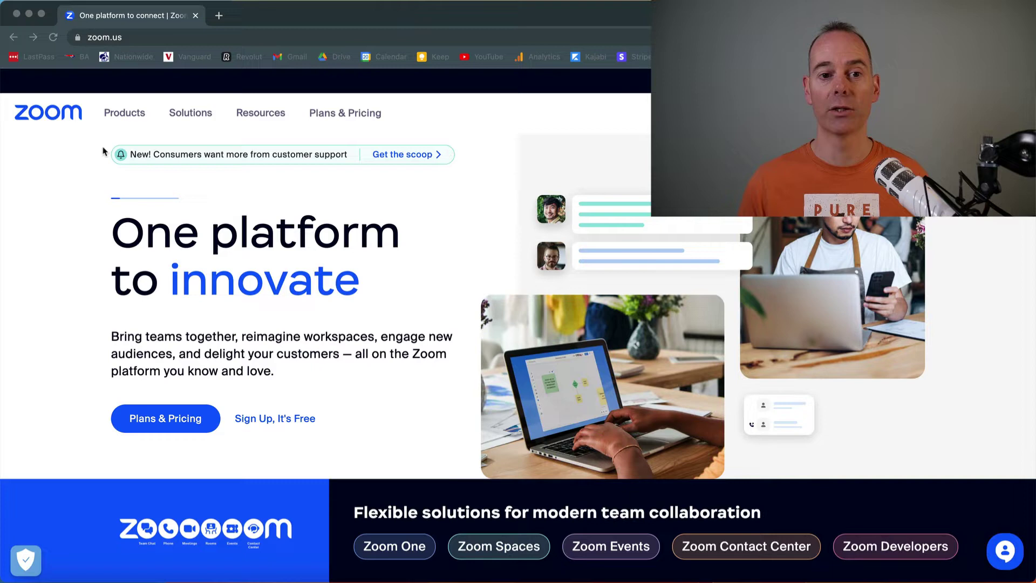
# Open the signed-in account's profile page and review the personal and admin sections available in its navigation
pyautogui.click(451, 121)
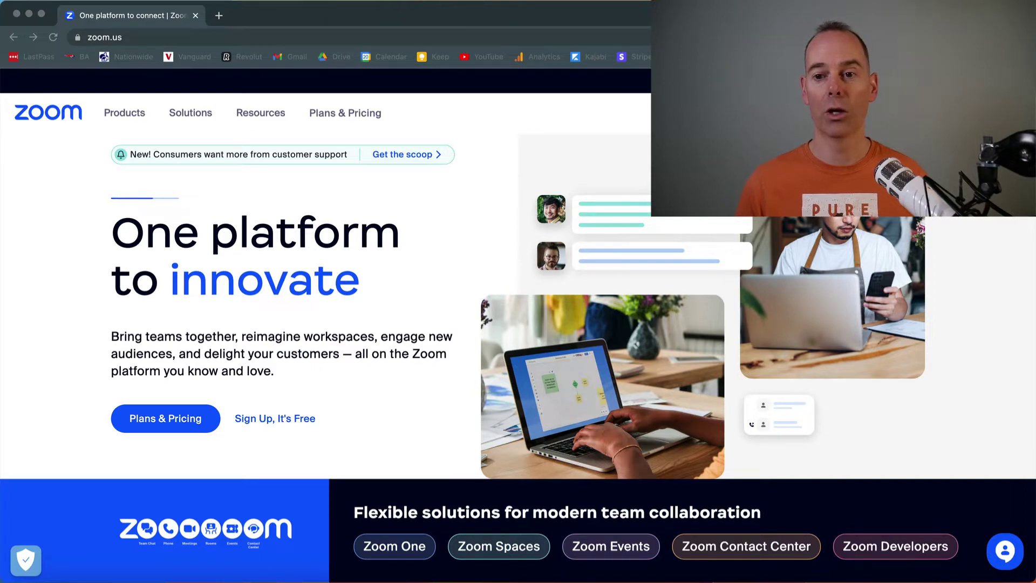
pyautogui.click(1012, 113)
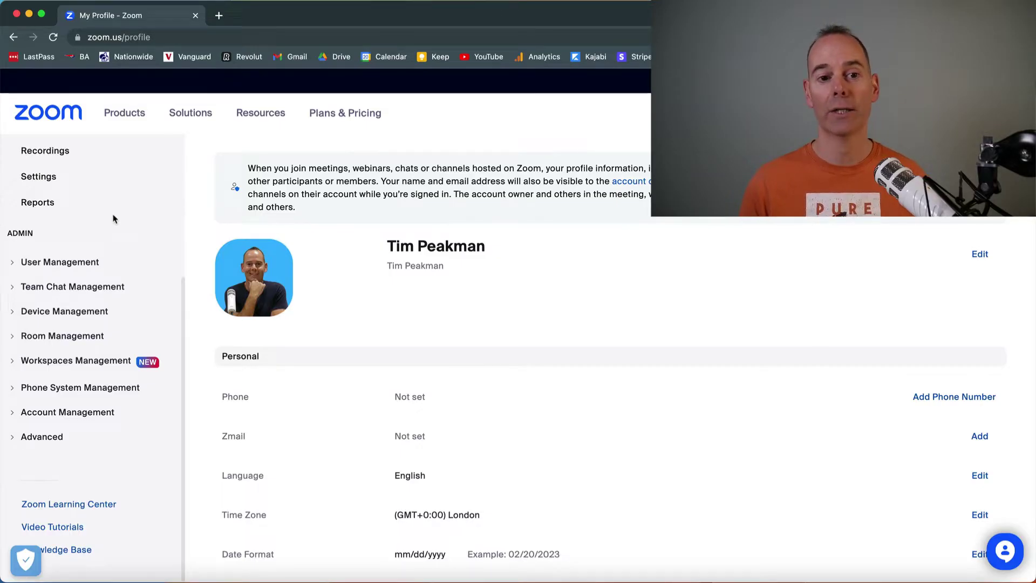
pyautogui.scroll(5, 111, 218)
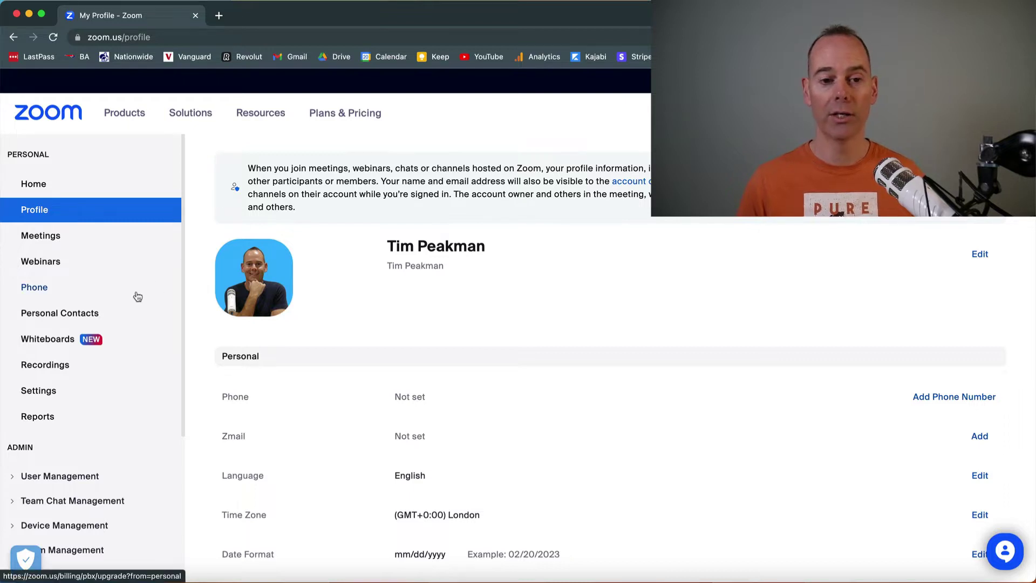
pyautogui.scroll(-5, 138, 296)
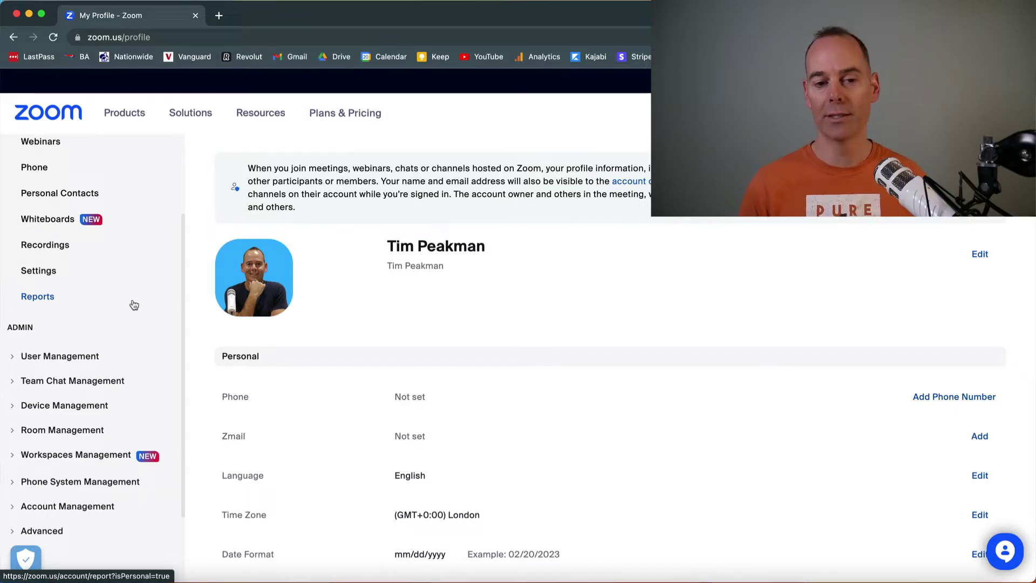
pyautogui.scroll(-2, 132, 320)
pyautogui.scroll(6, 131, 320)
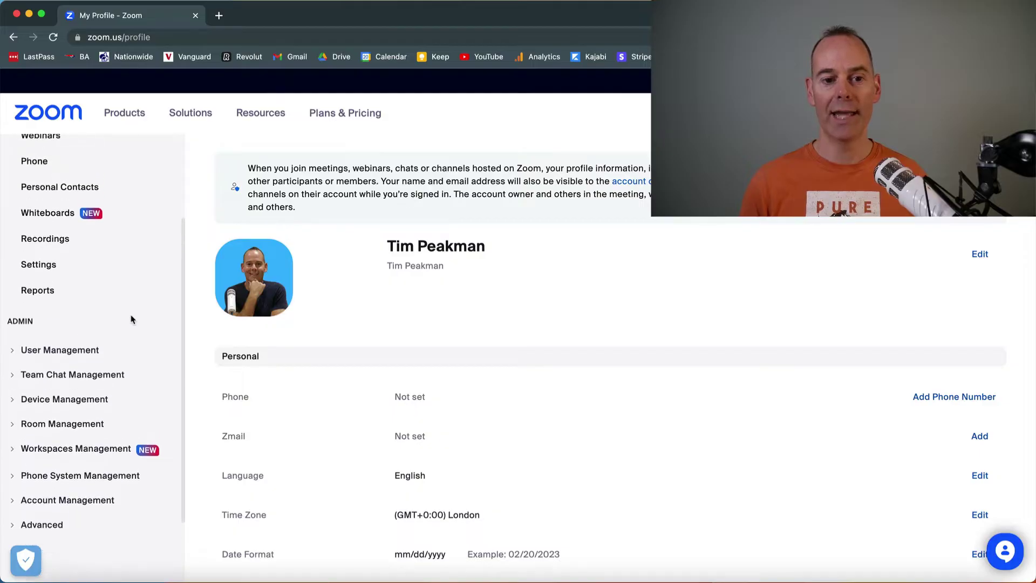
pyautogui.scroll(-5, 132, 320)
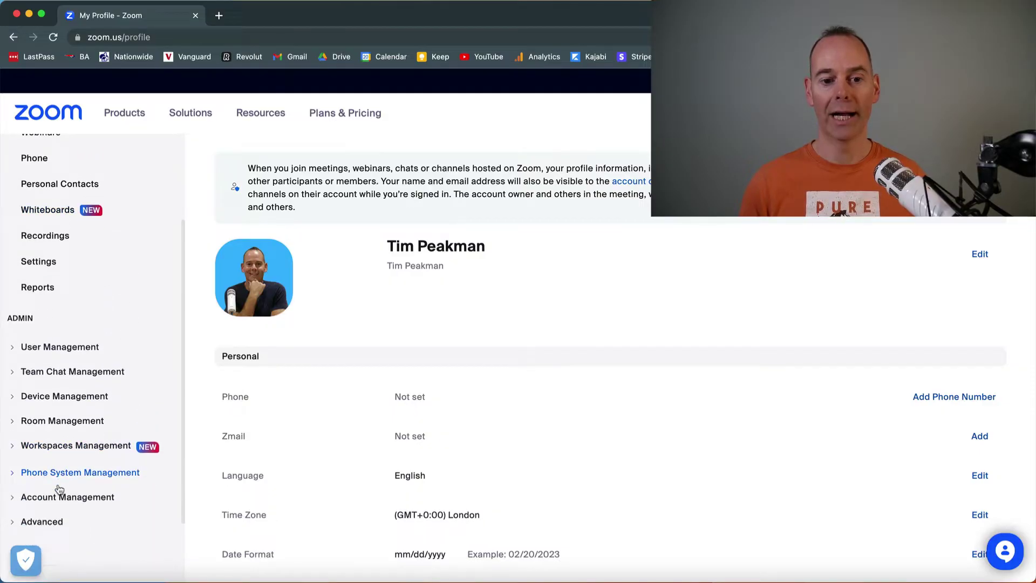
# Open the Billing page under Account Management
pyautogui.click(63, 496)
pyautogui.scroll(-5, 65, 431)
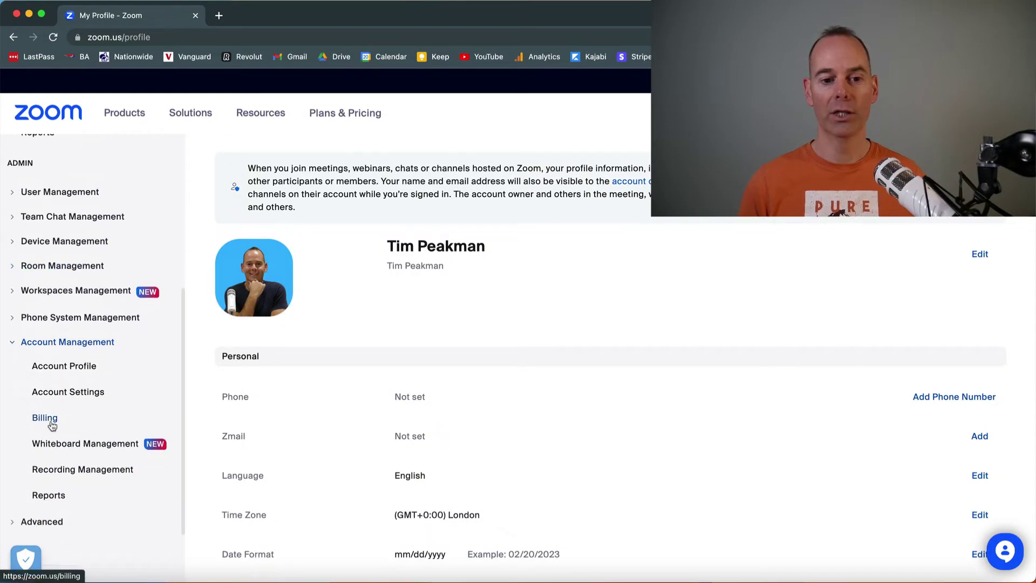
pyautogui.click(50, 420)
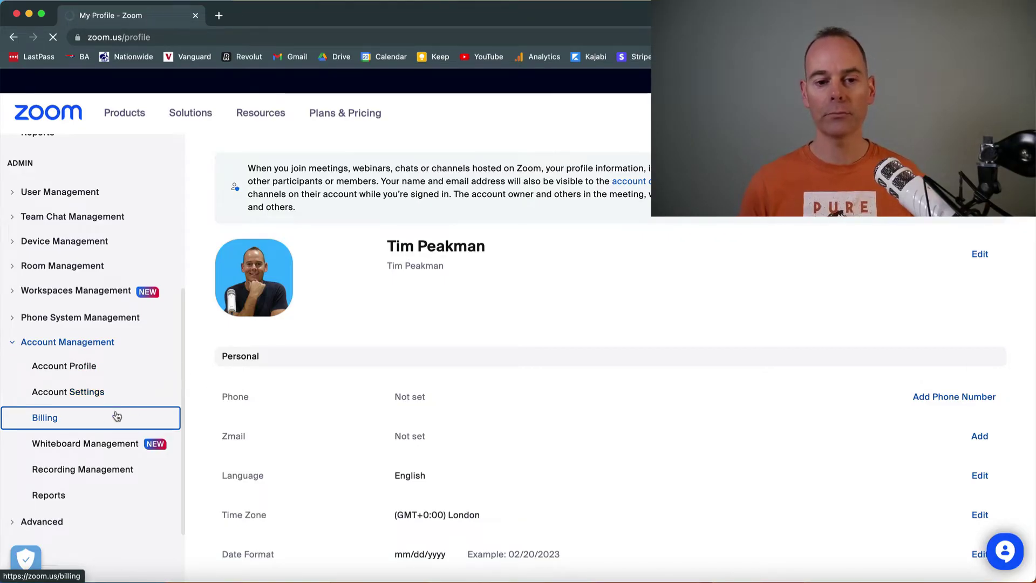
pyautogui.click(49, 419)
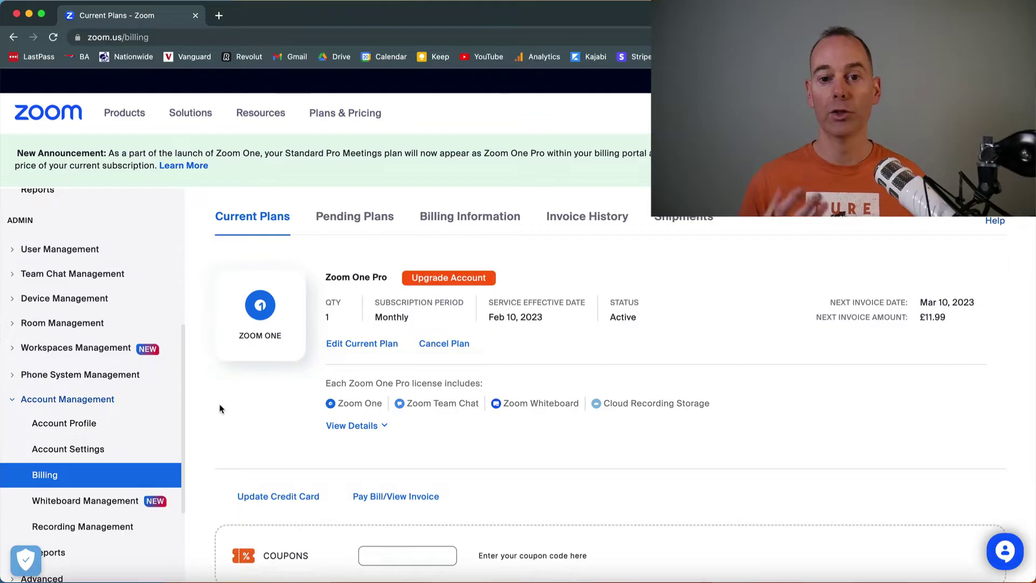
# Find Zoom Webinars among the add-on products on the current plans page and add it to the cart
pyautogui.scroll(-1, 220, 409)
pyautogui.scroll(-8, 216, 431)
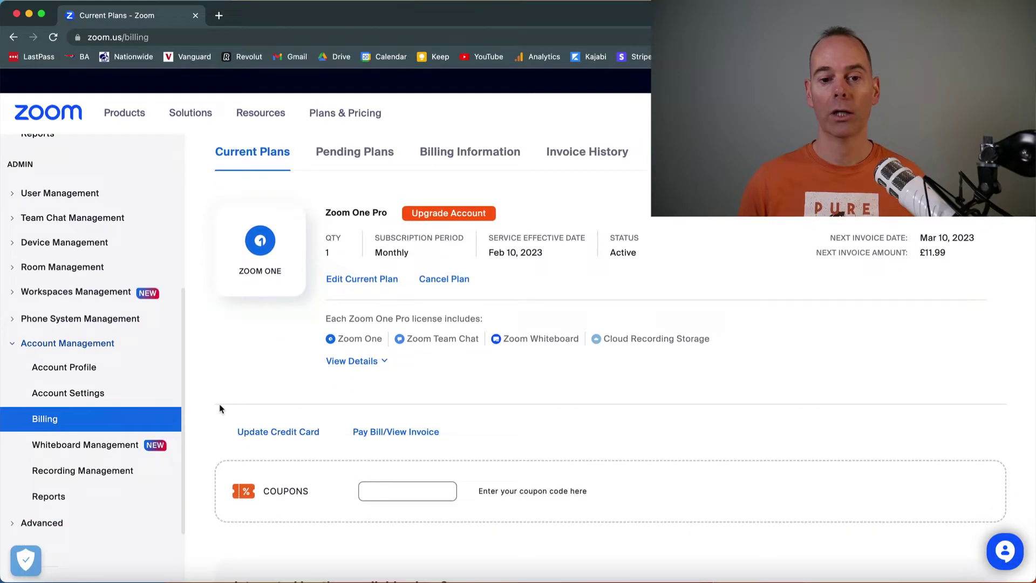
pyautogui.scroll(-3, 210, 467)
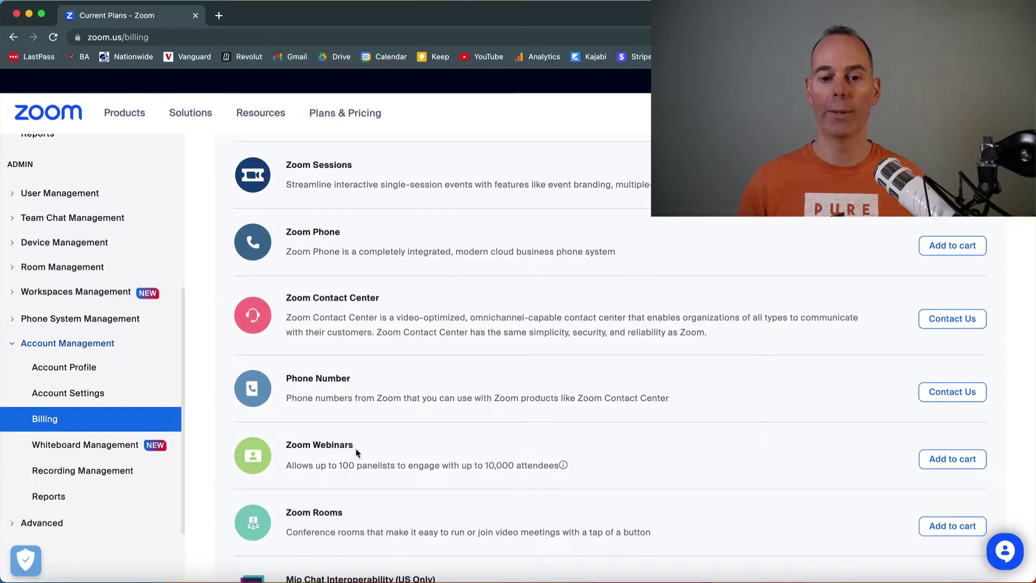
pyautogui.click(928, 459)
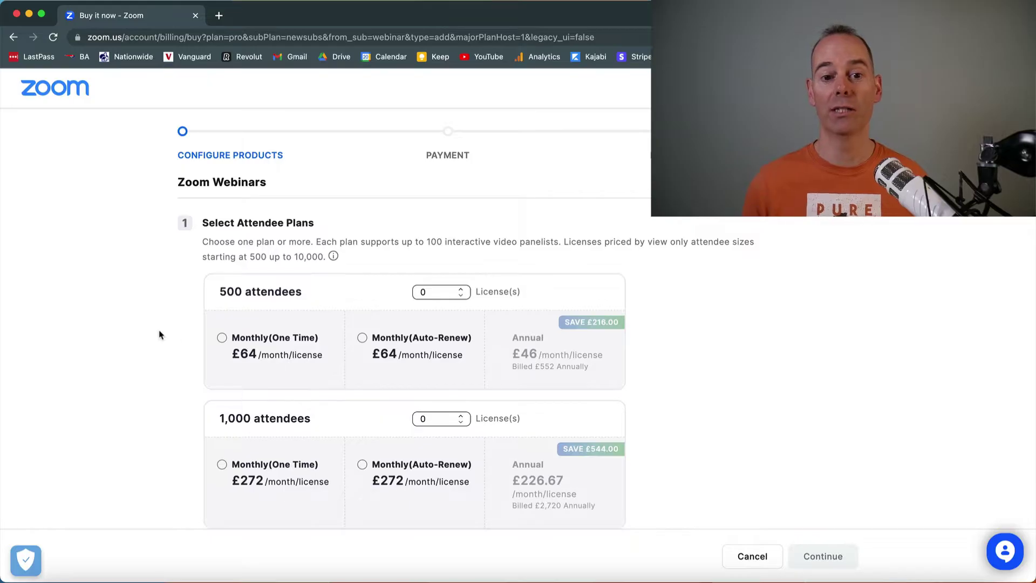
# Review the Zoom Webinars attendee plans and choose one 500-attendee license with the Monthly (One Time) option
pyautogui.scroll(-1, 168, 330)
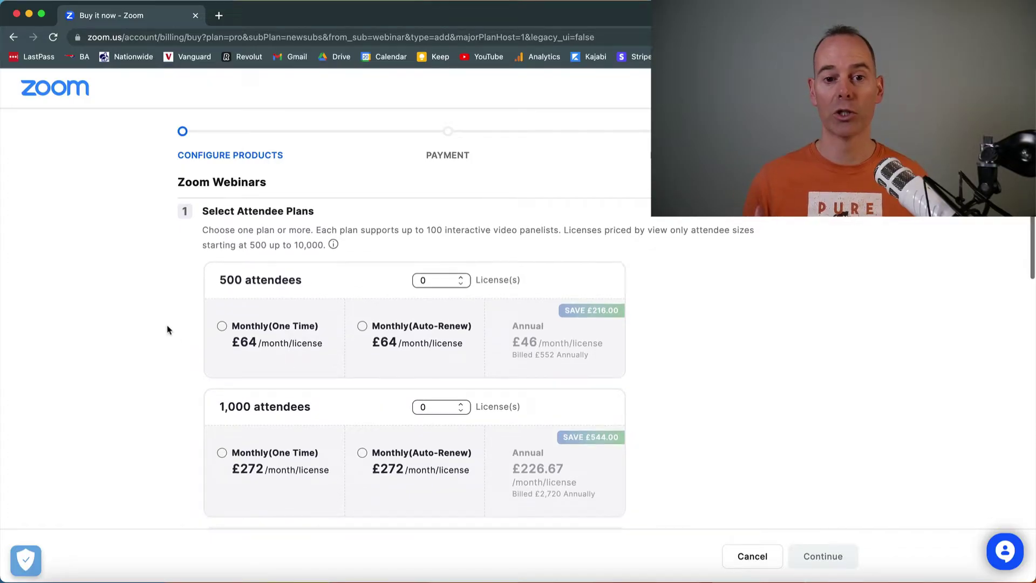
pyautogui.scroll(-5, 167, 330)
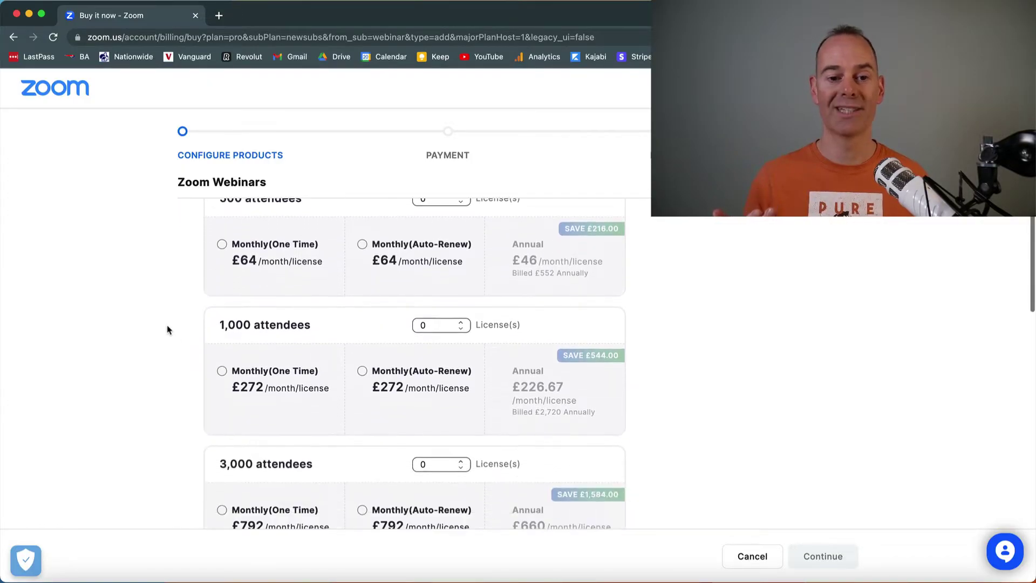
pyautogui.scroll(-6, 167, 330)
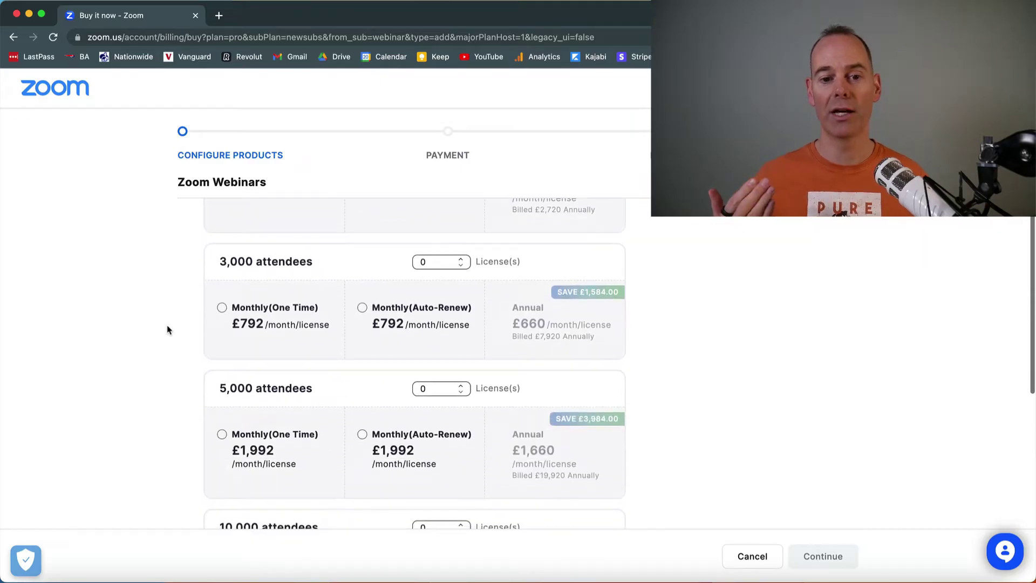
pyautogui.scroll(11, 167, 329)
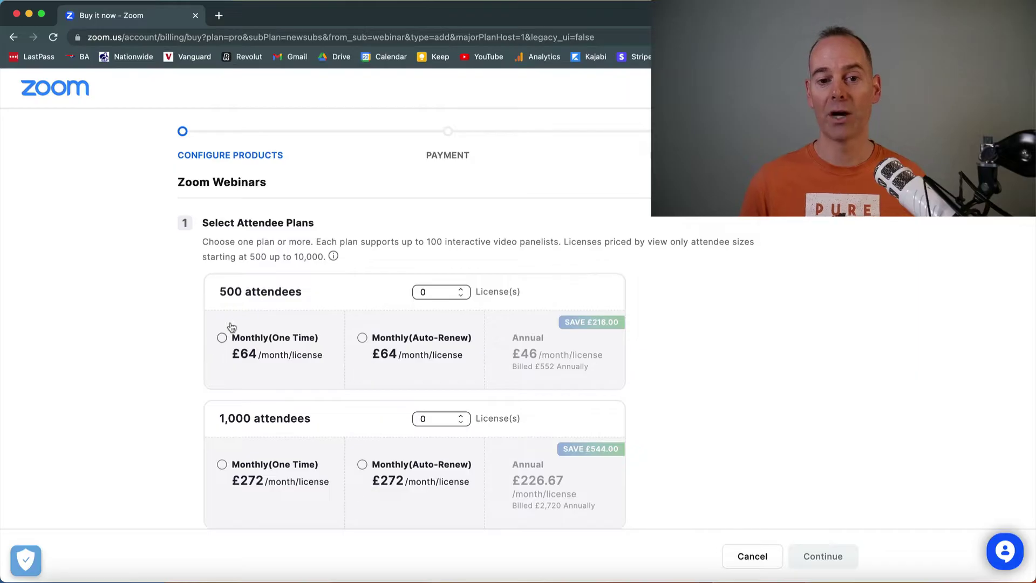
pyautogui.click(460, 289)
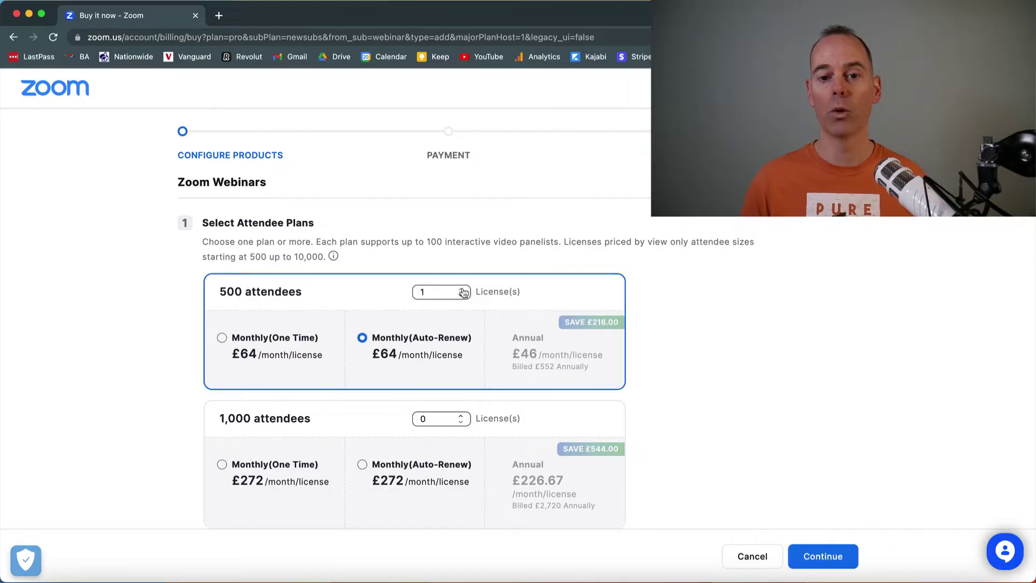
pyautogui.click(222, 338)
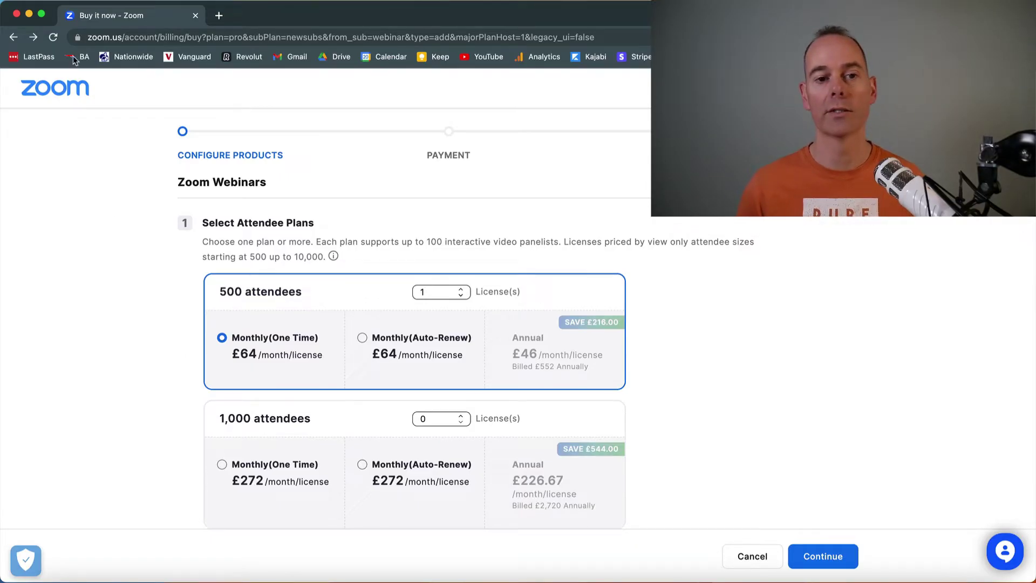
# Leave the webinar purchase for the profile page and open the Users page under User Management
pyautogui.click(58, 86)
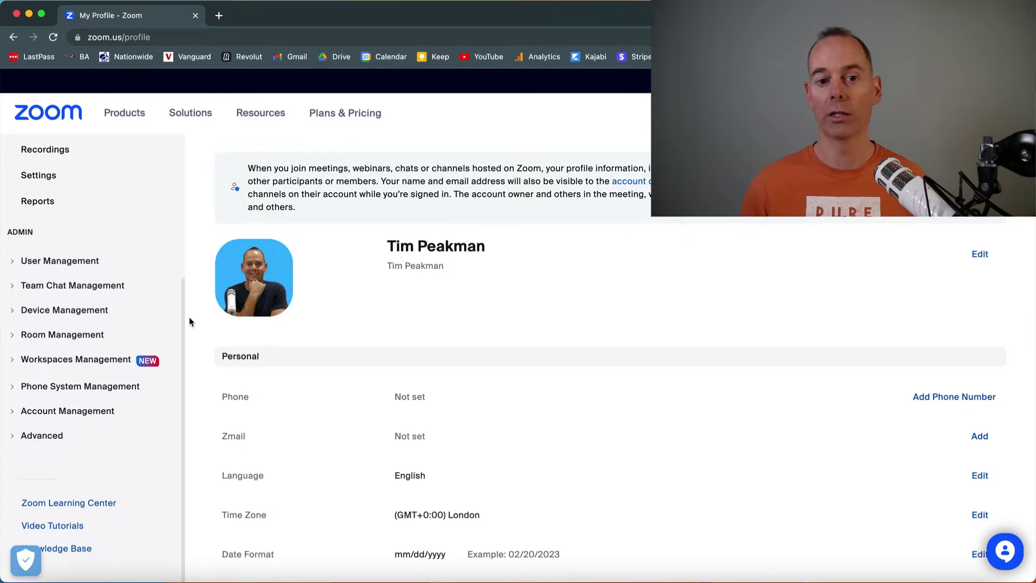
pyautogui.scroll(8, 132, 300)
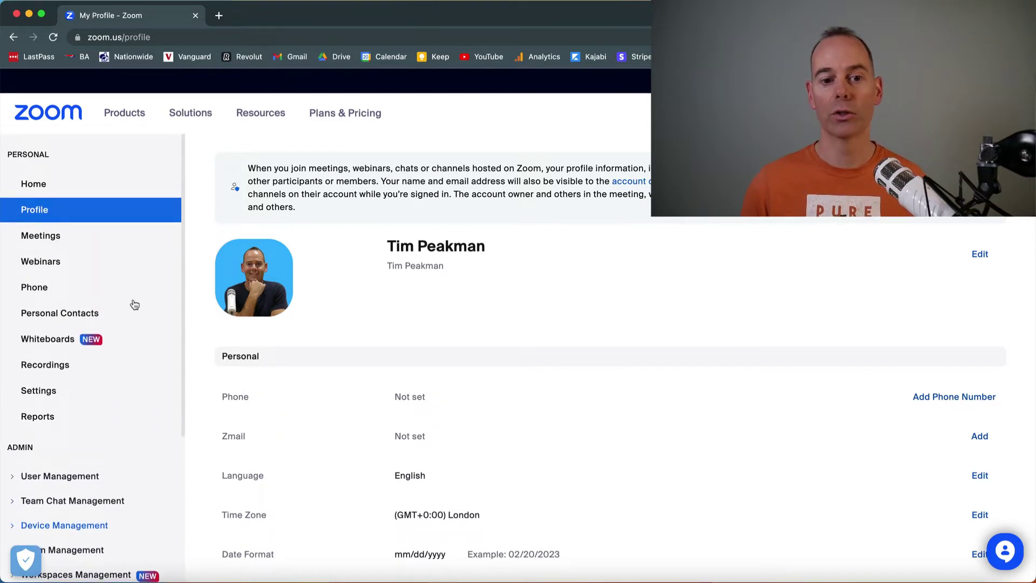
pyautogui.scroll(-5, 133, 298)
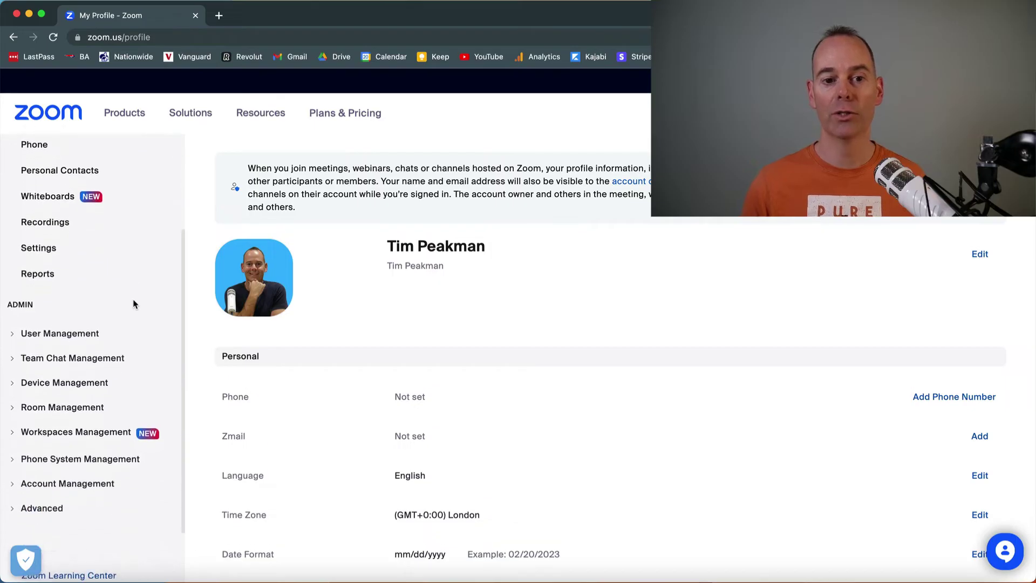
pyautogui.scroll(-1, 134, 302)
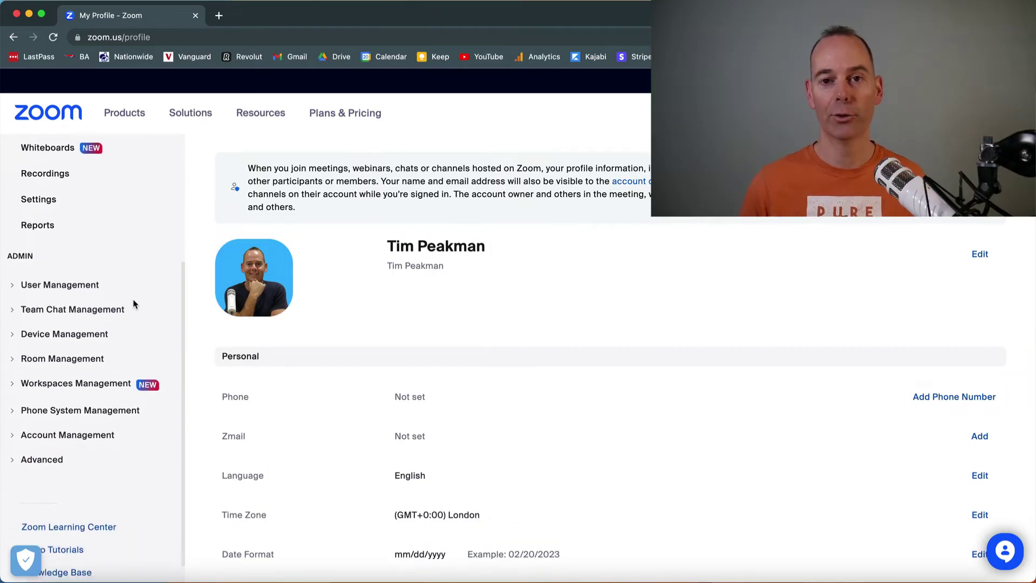
pyautogui.click(78, 292)
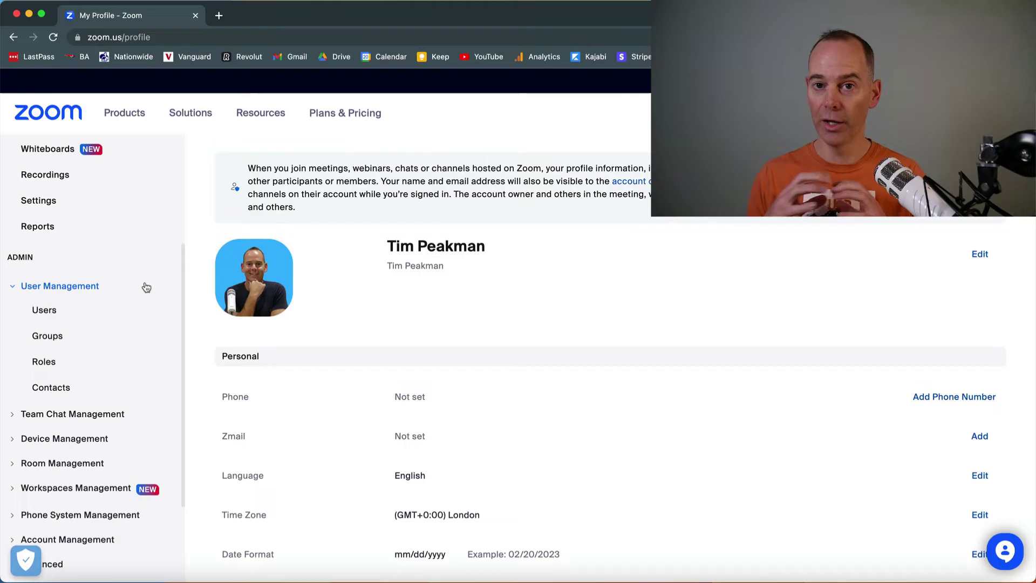
pyautogui.click(68, 308)
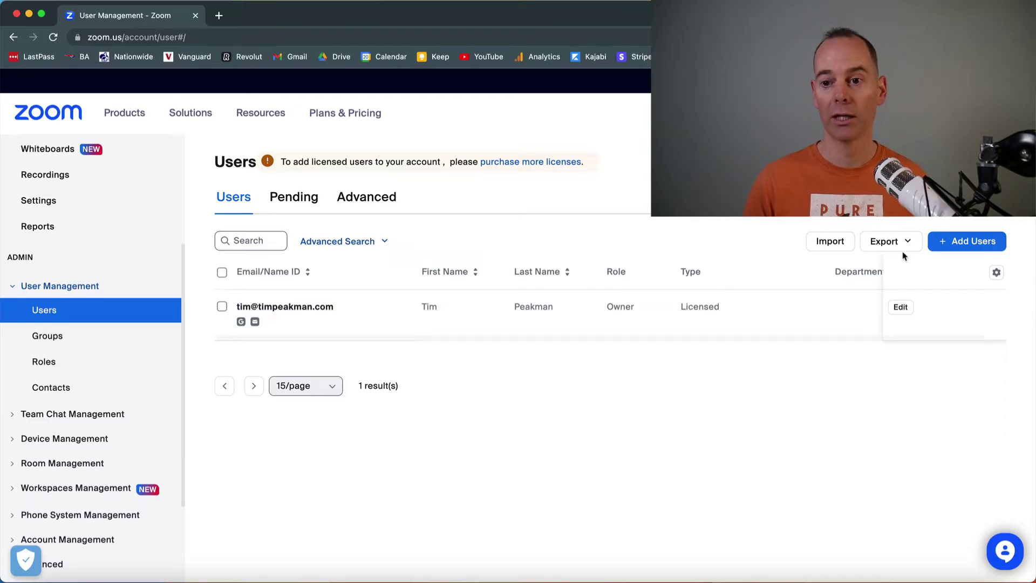
# Open the Add Users form and compare the options for the Basic and Licensed user types
pyautogui.click(961, 242)
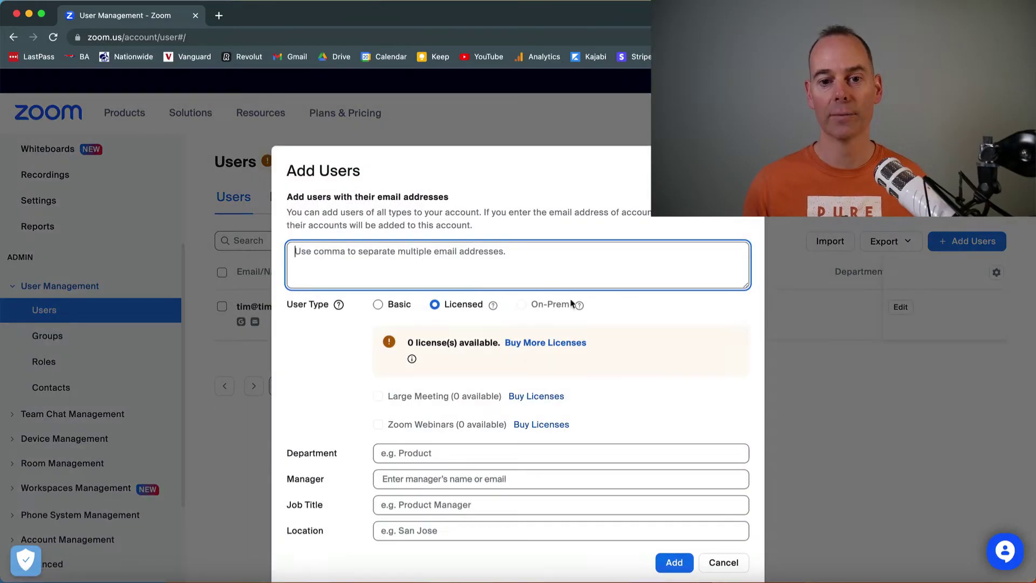
pyautogui.scroll(-1, 354, 340)
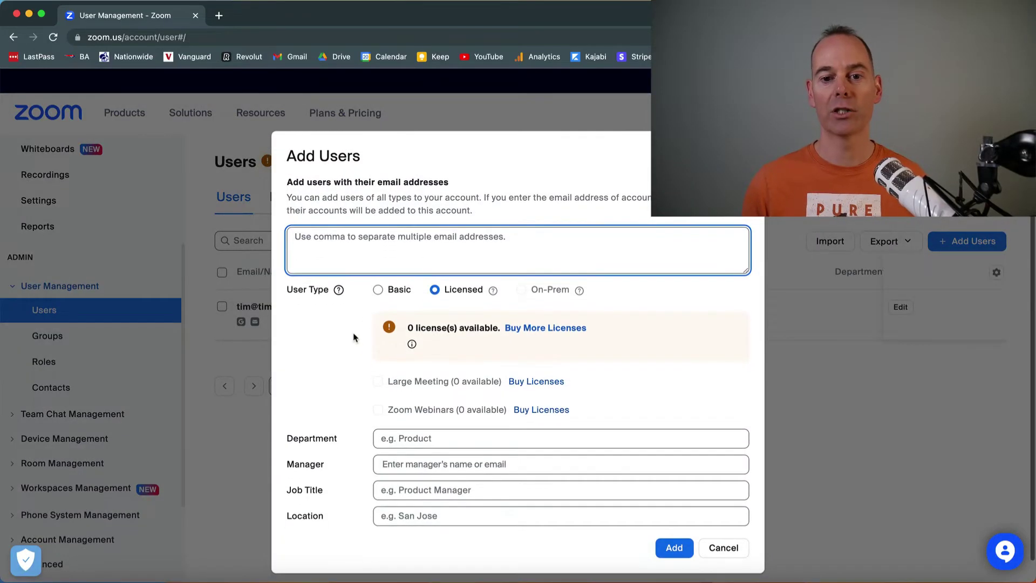
pyautogui.click(377, 304)
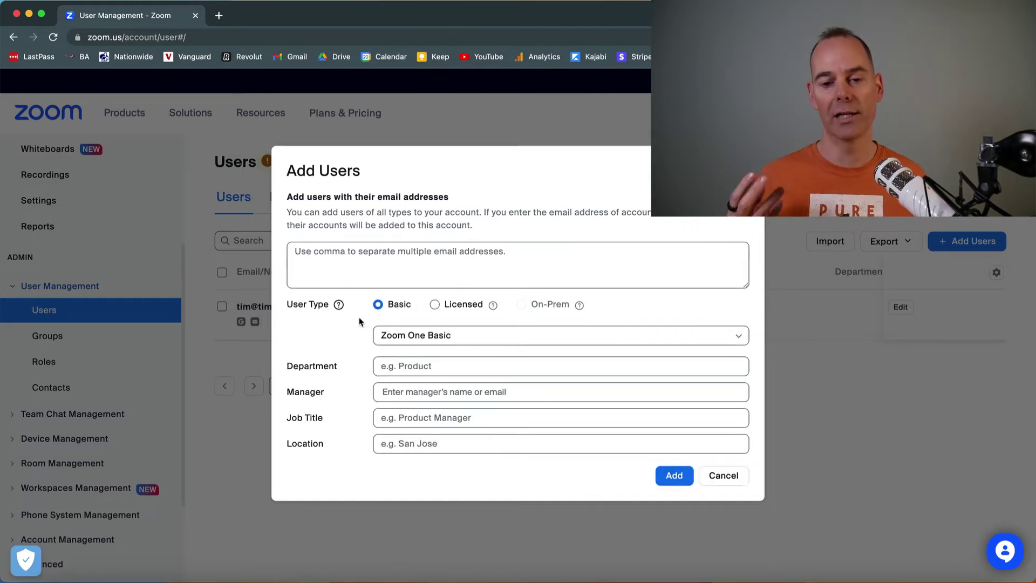
pyautogui.click(435, 306)
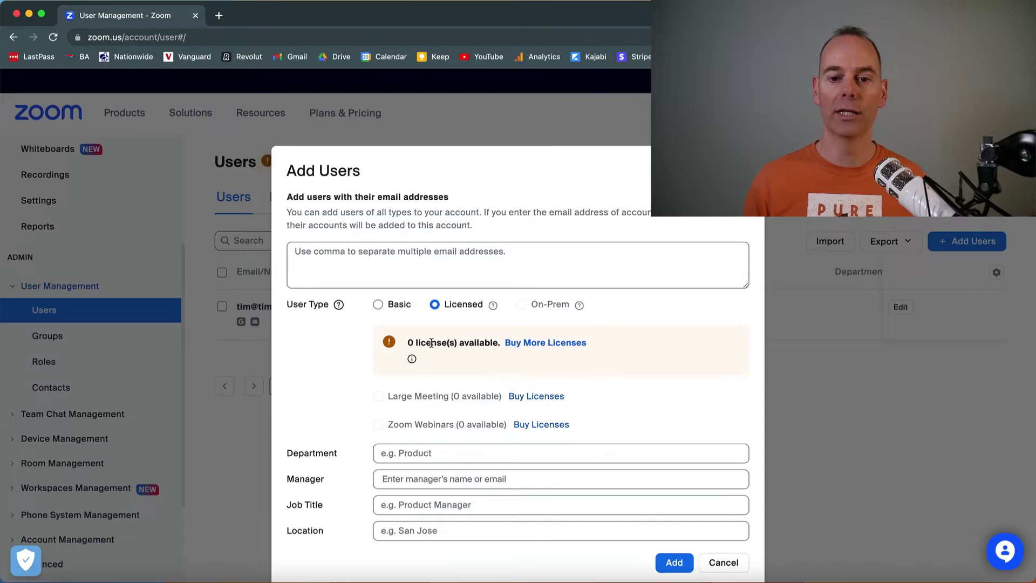
# Go to buy more licenses and edit the current Zoom One Pro plan, setting the number of licenses to 2
pyautogui.click(560, 348)
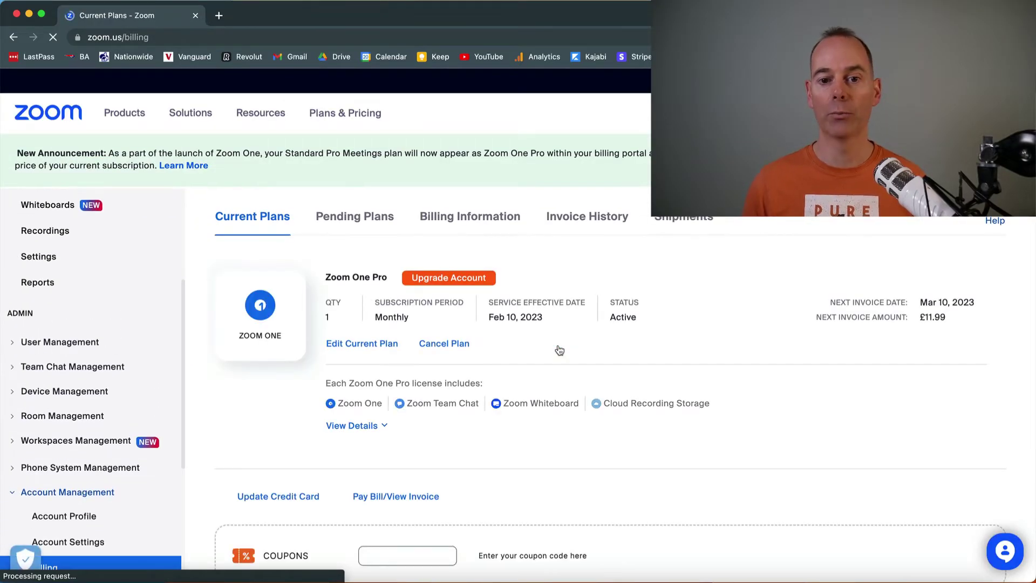
pyautogui.scroll(-1, 211, 408)
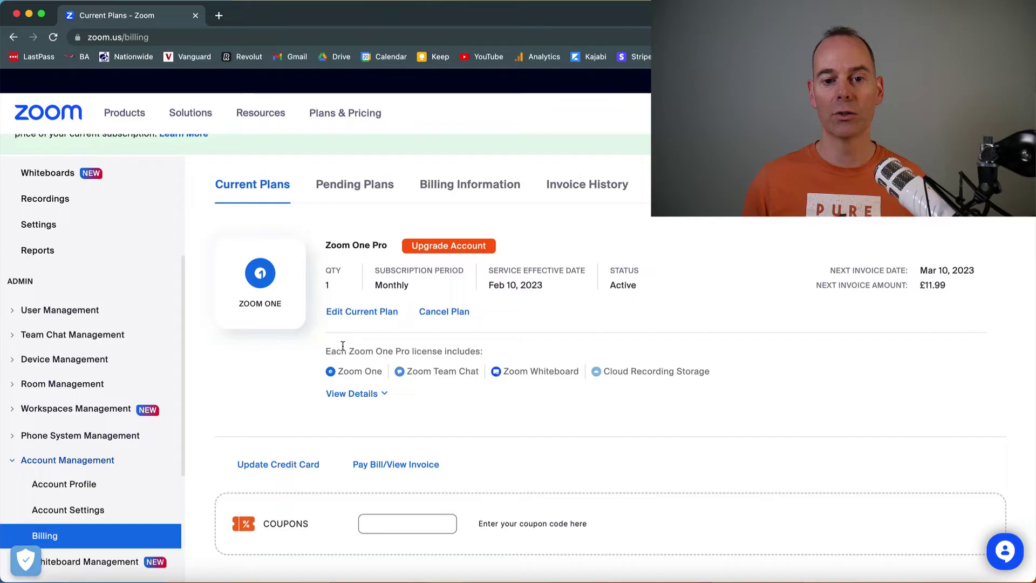
pyautogui.click(365, 319)
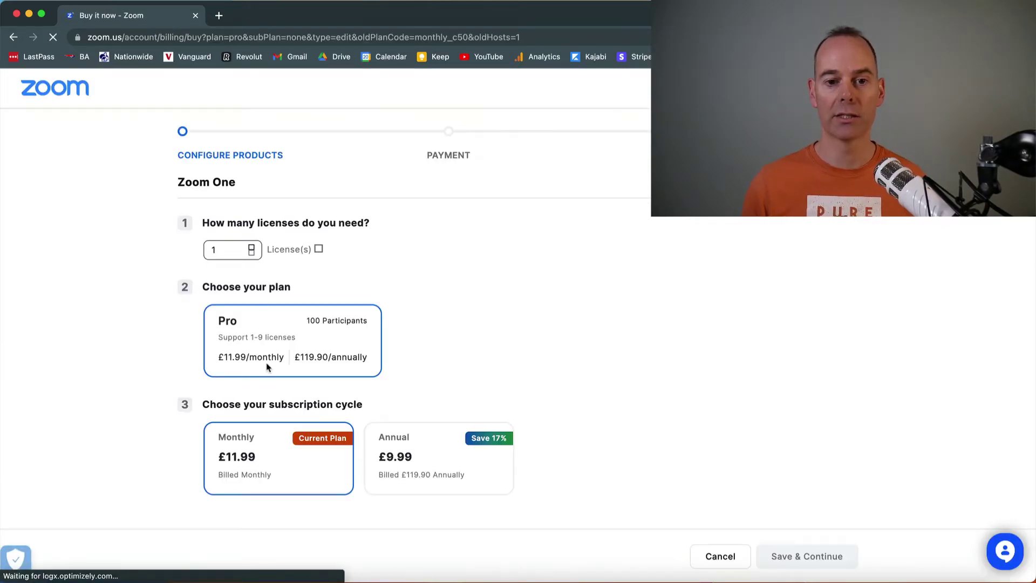
pyautogui.click(252, 247)
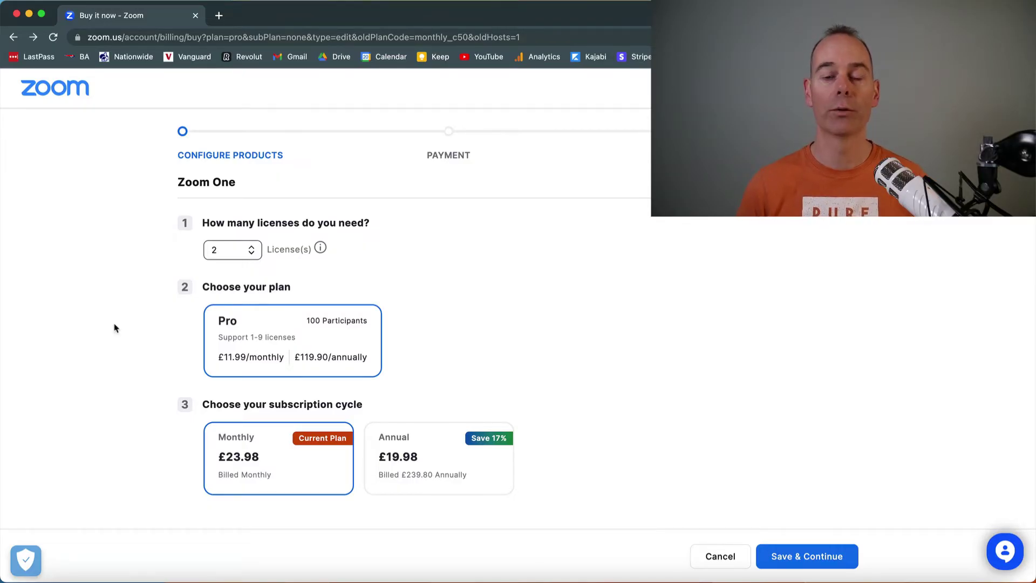
# Leave the license purchase and open the In Meeting (Basic) section of Account Settings under Account Management
pyautogui.click(54, 92)
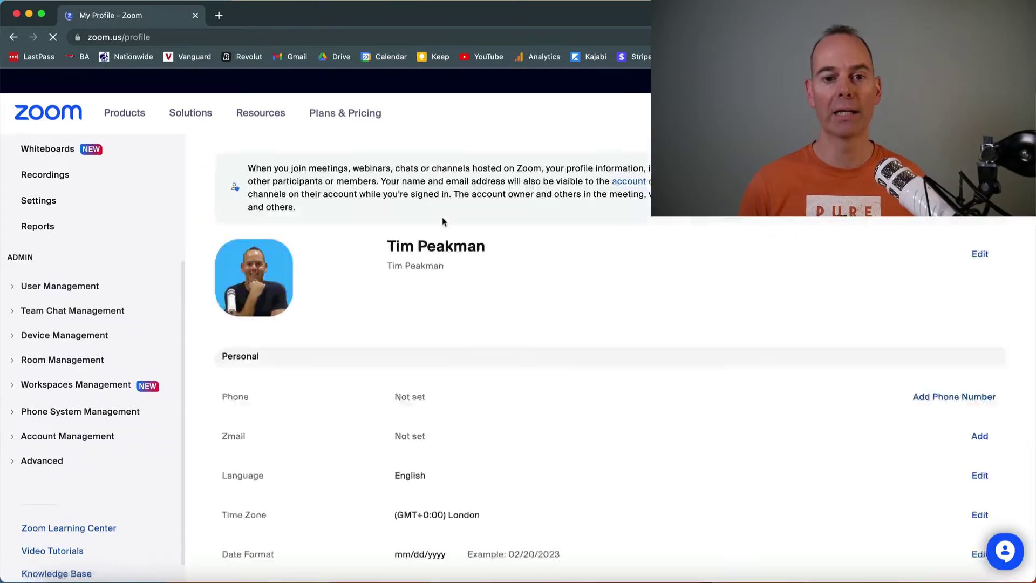
pyautogui.scroll(-2, 195, 302)
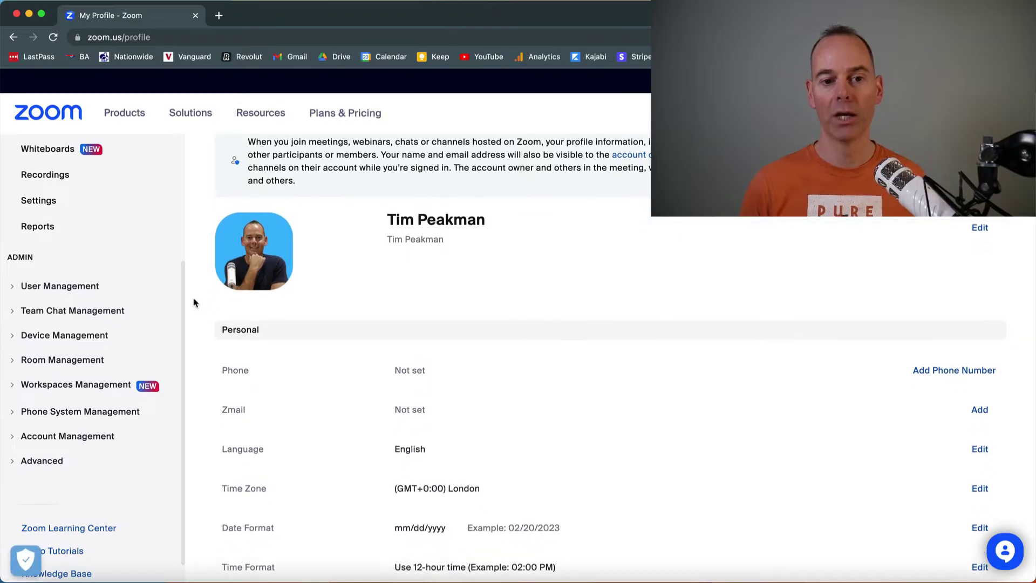
pyautogui.click(43, 438)
pyautogui.scroll(-3, 87, 394)
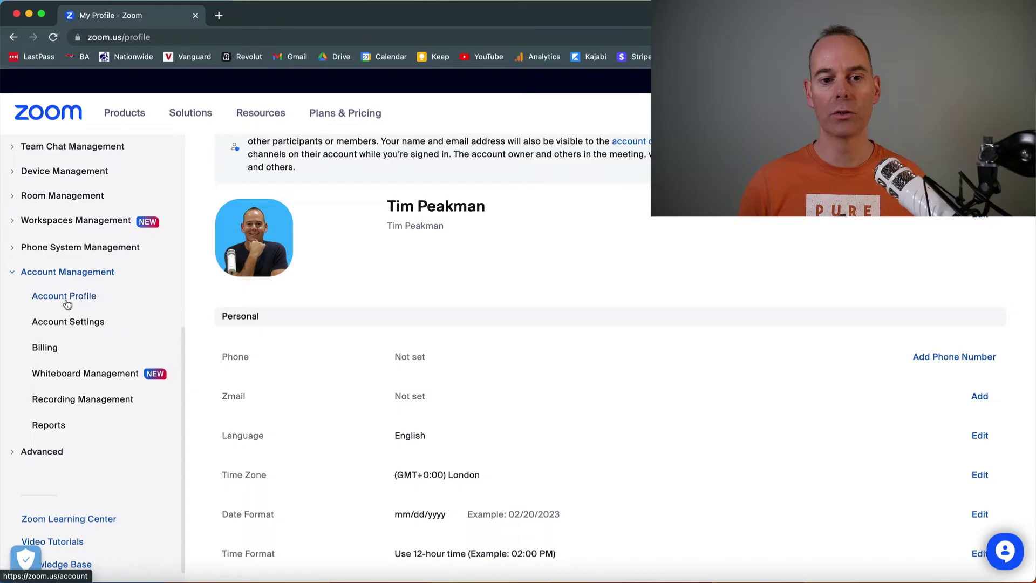
pyautogui.click(87, 324)
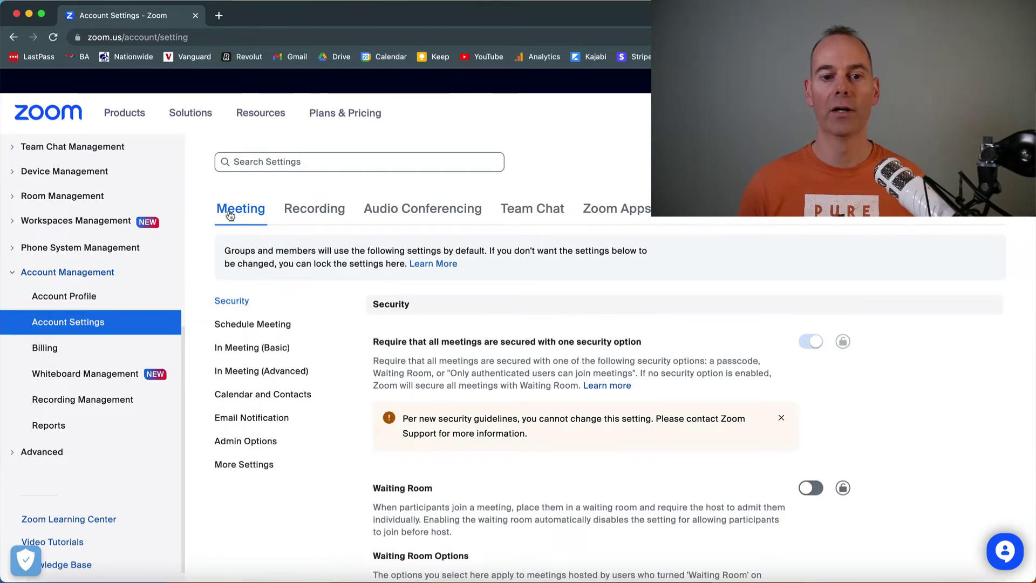
pyautogui.click(268, 350)
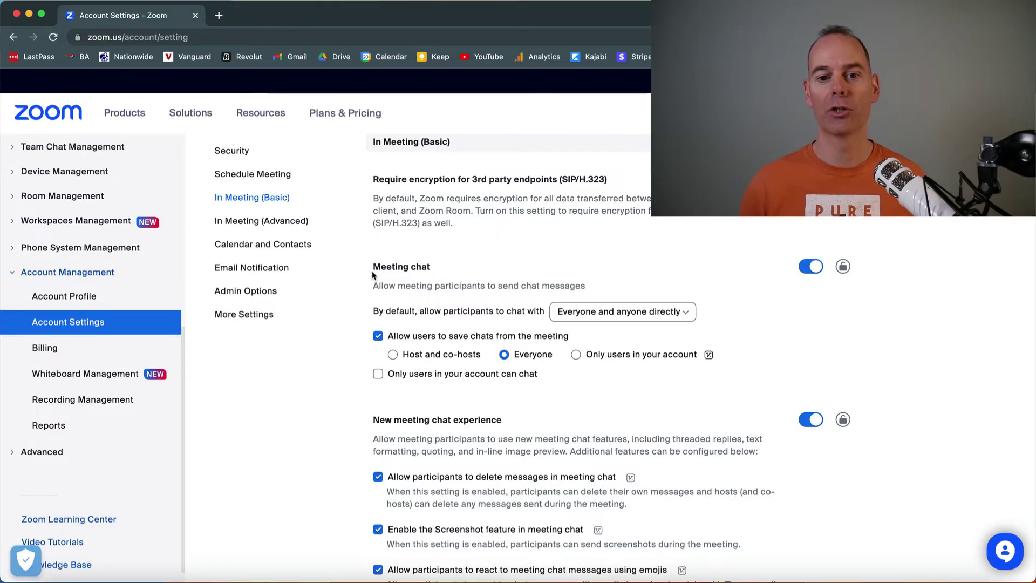
# Try switching off the Meeting chat setting for the whole account, then cancel the change
pyautogui.moveTo(374, 269); pyautogui.dragTo(440, 271)
pyautogui.click(444, 271)
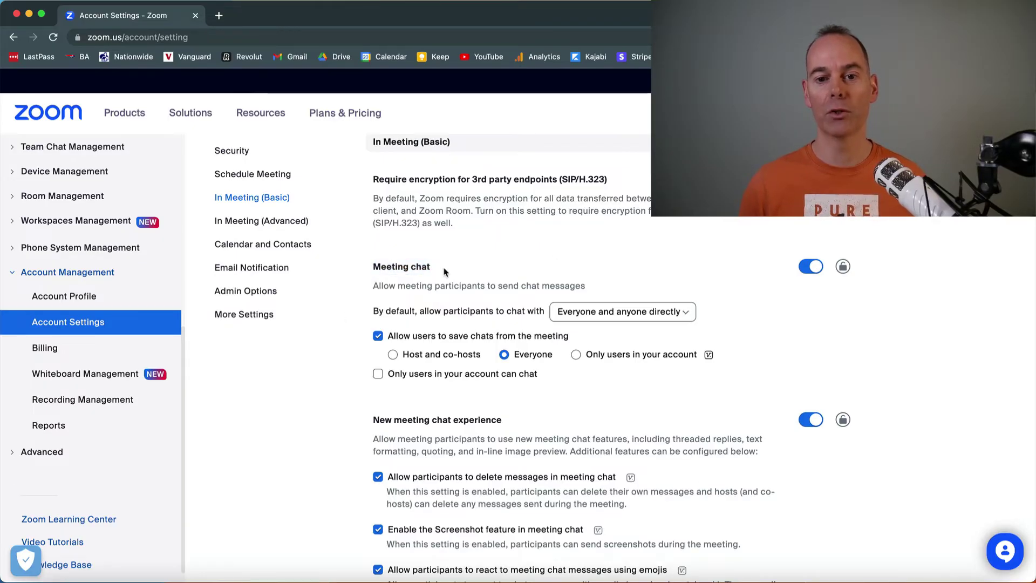
pyautogui.click(809, 266)
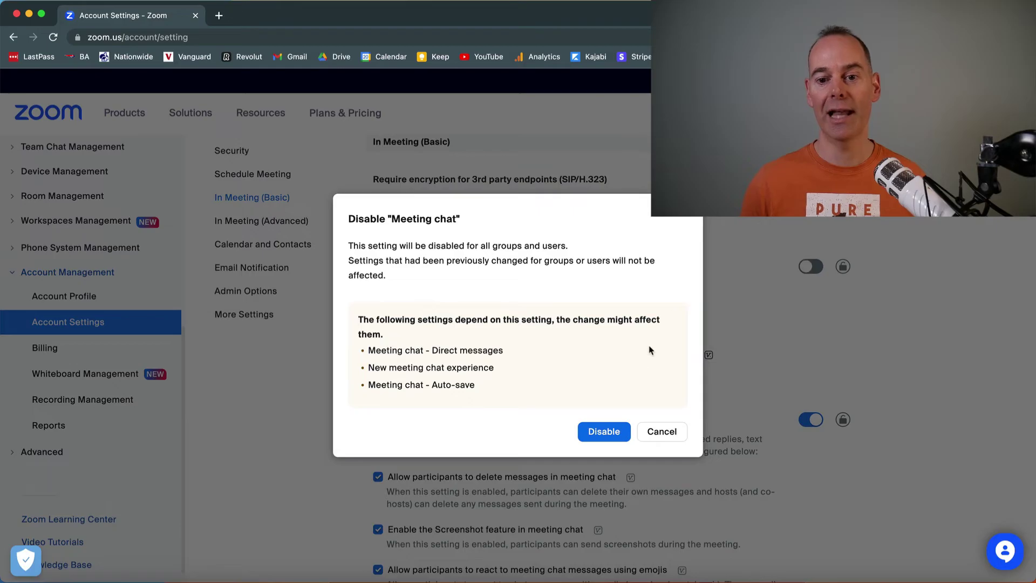
pyautogui.click(659, 432)
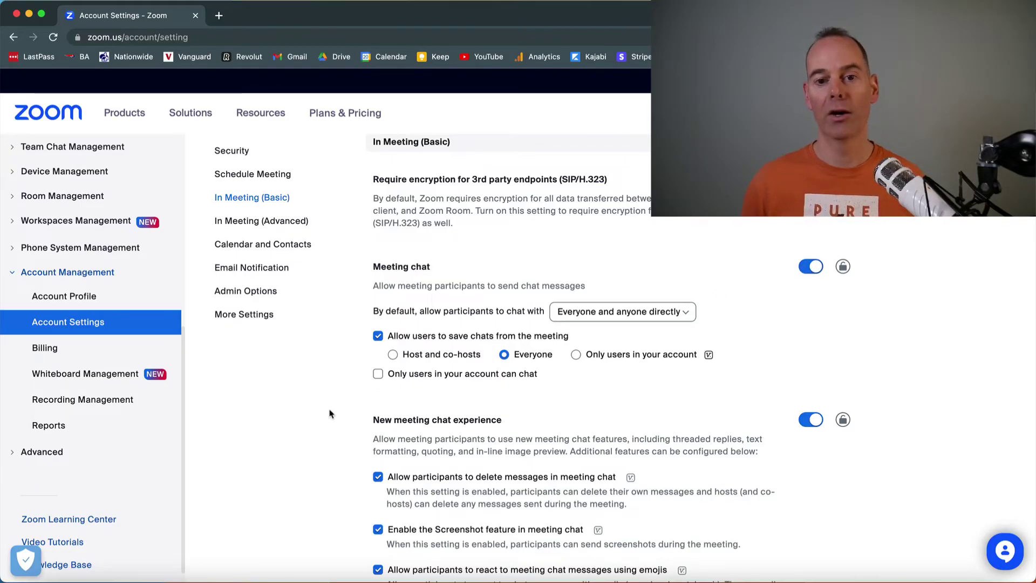
# Find the Co-host setting among the basic in-meeting options, try enabling it, and cancel the change
pyautogui.scroll(-1, 330, 413)
pyautogui.scroll(-4, 331, 414)
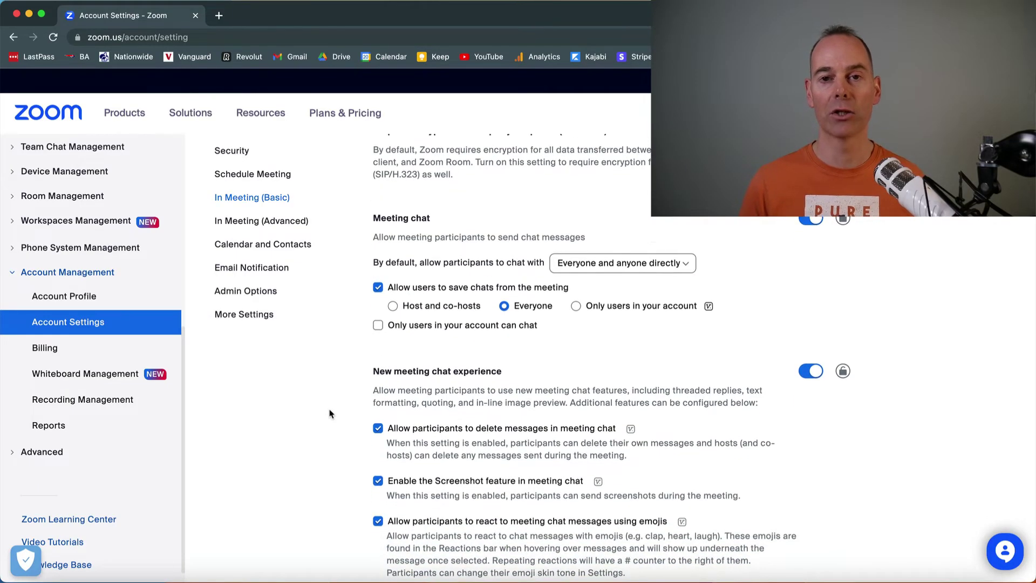
pyautogui.scroll(-5, 330, 413)
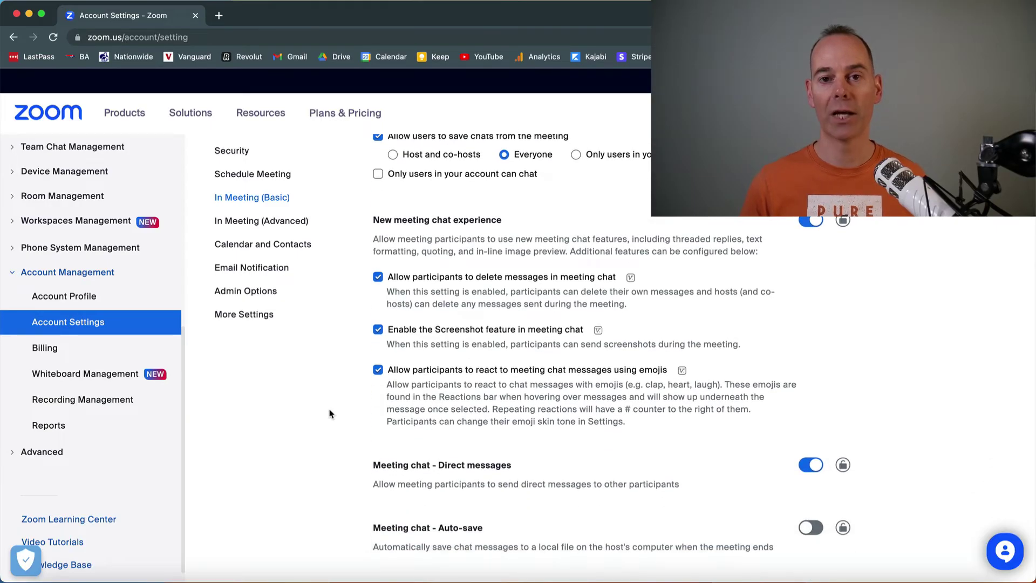
pyautogui.scroll(-2, 330, 414)
pyautogui.scroll(-12, 330, 413)
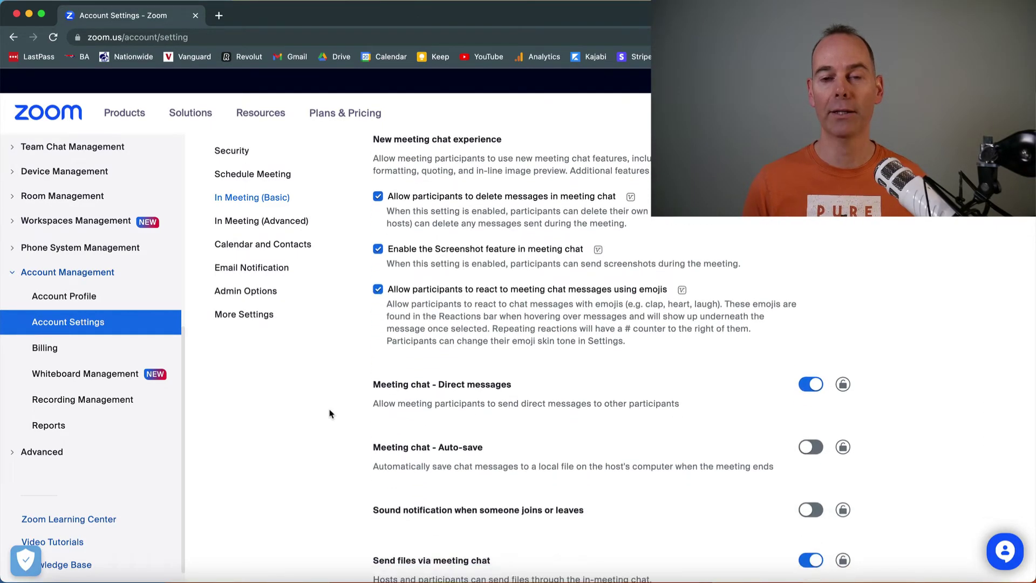
pyautogui.scroll(-6, 330, 414)
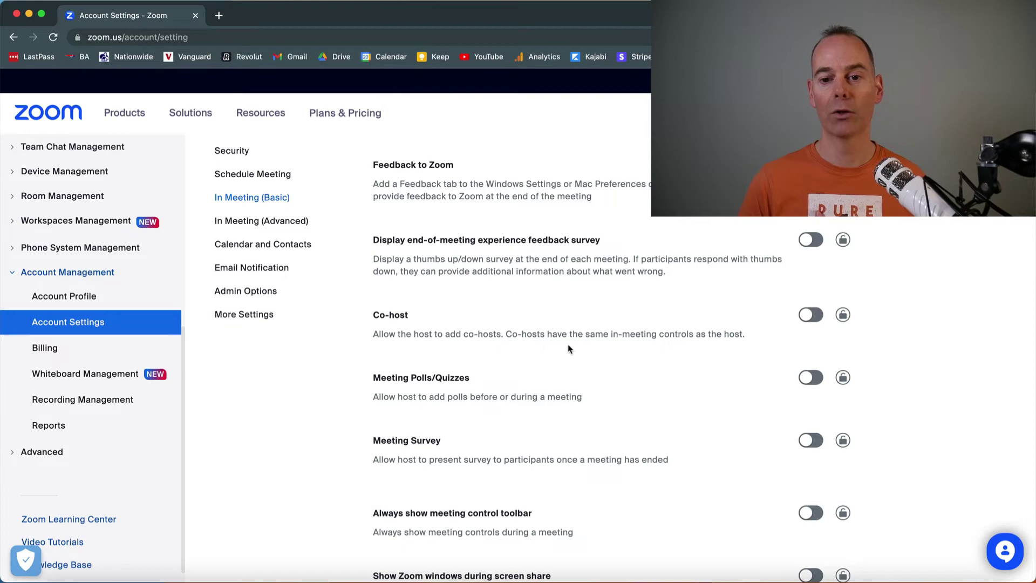
pyautogui.click(810, 316)
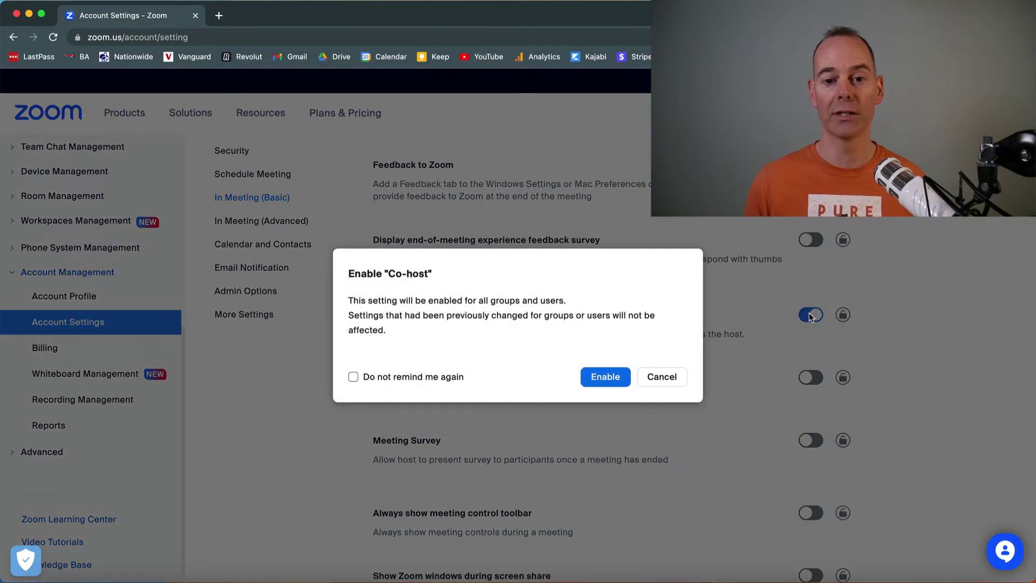
pyautogui.click(675, 372)
# Review the Screen sharing options, including who can share, along with the related guest restrictions and Annotation settings
pyautogui.scroll(-5, 355, 465)
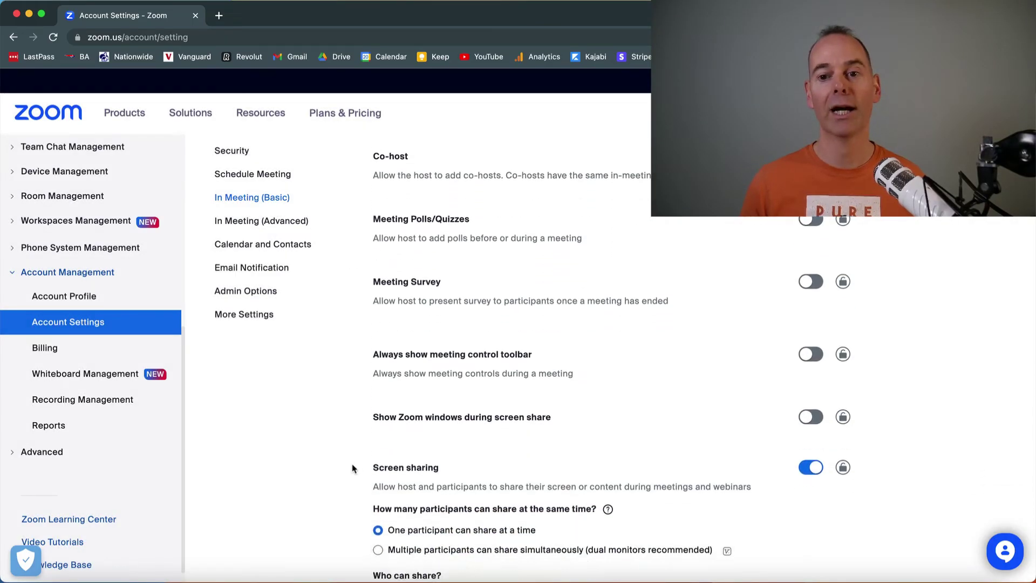
pyautogui.scroll(-3, 352, 467)
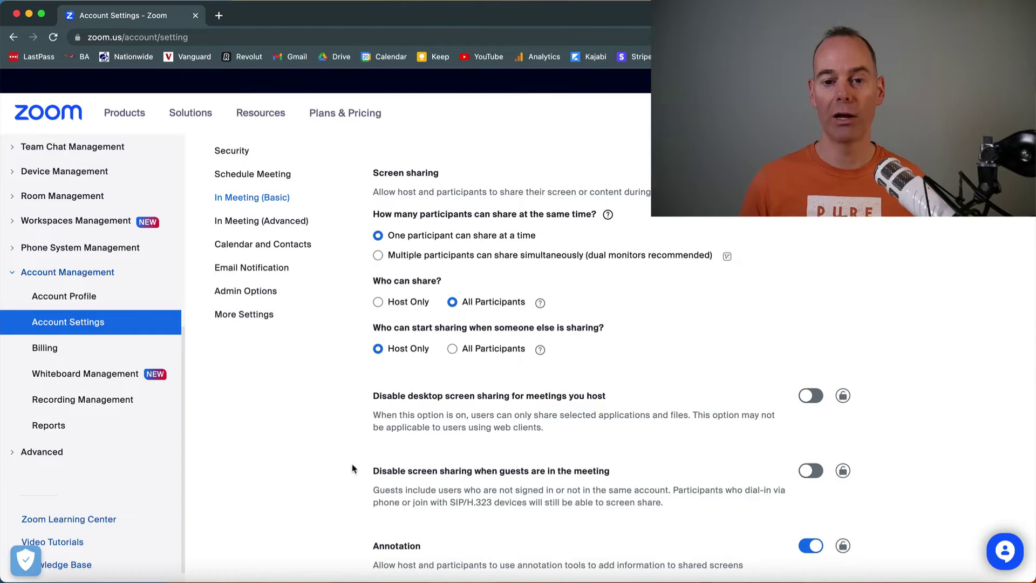
pyautogui.scroll(-1, 352, 467)
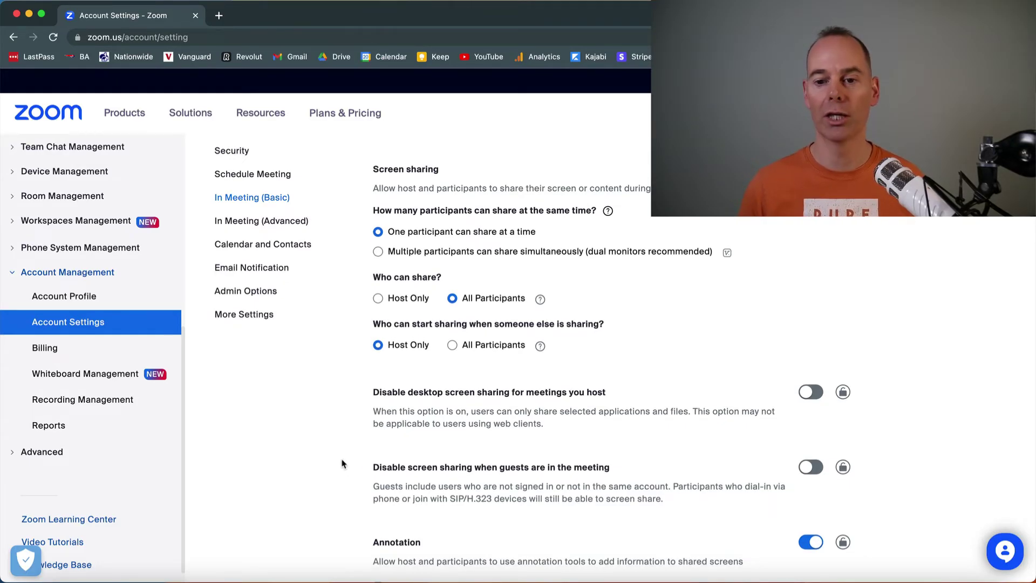
pyautogui.scroll(-5, 342, 464)
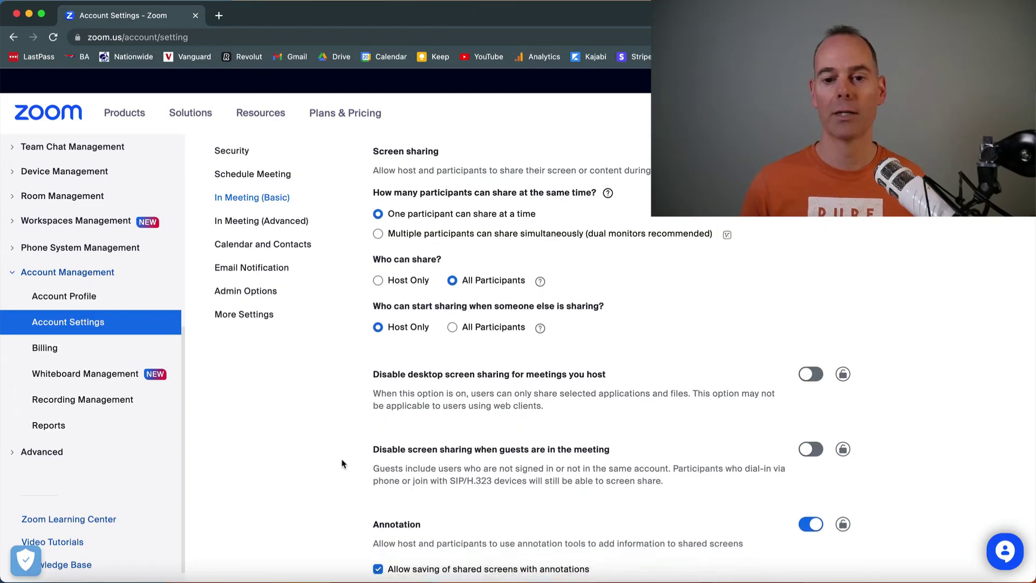
pyautogui.scroll(-2, 341, 464)
# Switch from the Meeting settings to the Recording settings and review the local and cloud recording options
pyautogui.scroll(6, 342, 464)
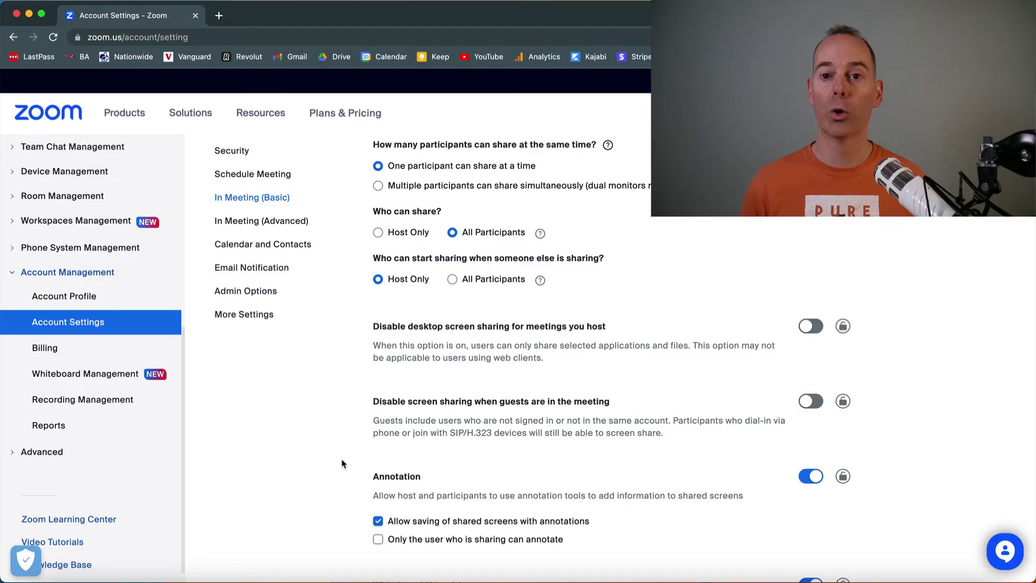
pyautogui.scroll(20, 342, 464)
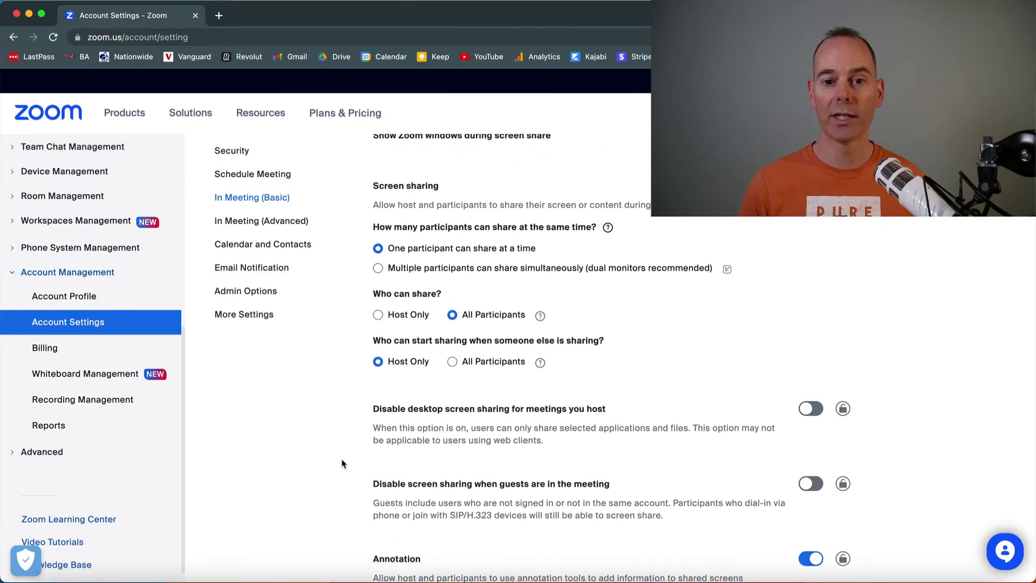
pyautogui.scroll(20, 342, 464)
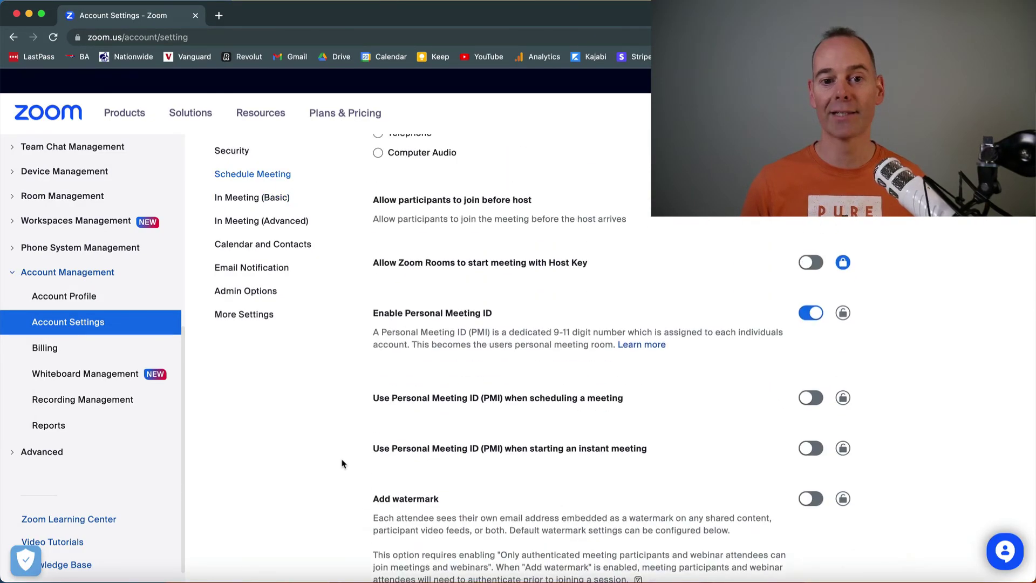
pyautogui.scroll(10, 341, 465)
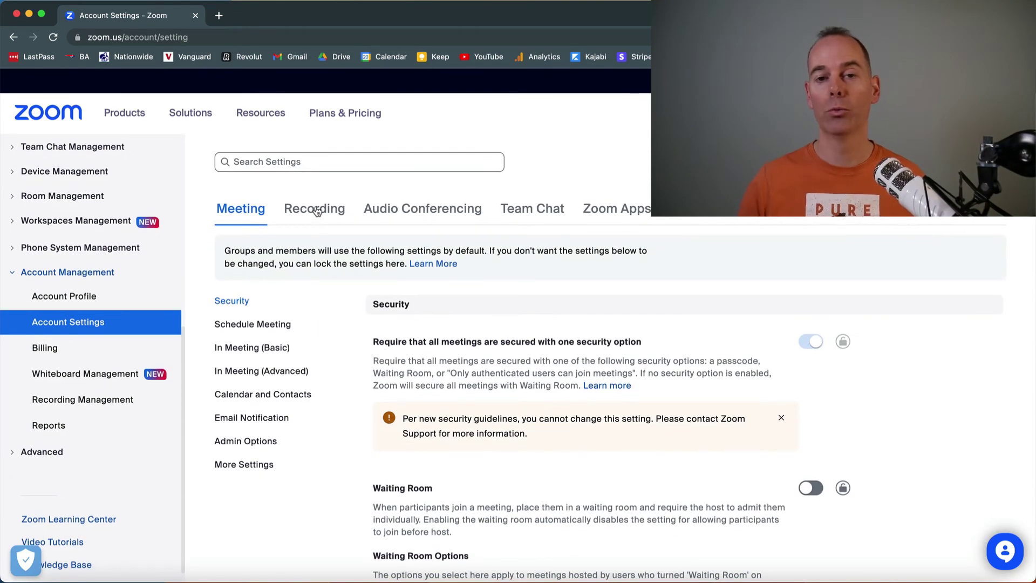
pyautogui.click(317, 211)
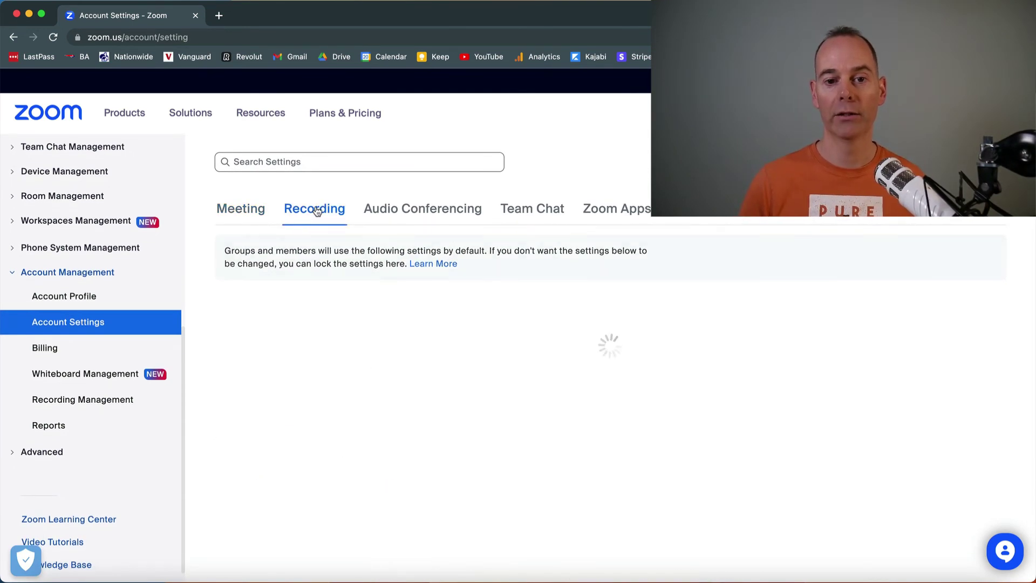
pyautogui.scroll(-5, 200, 347)
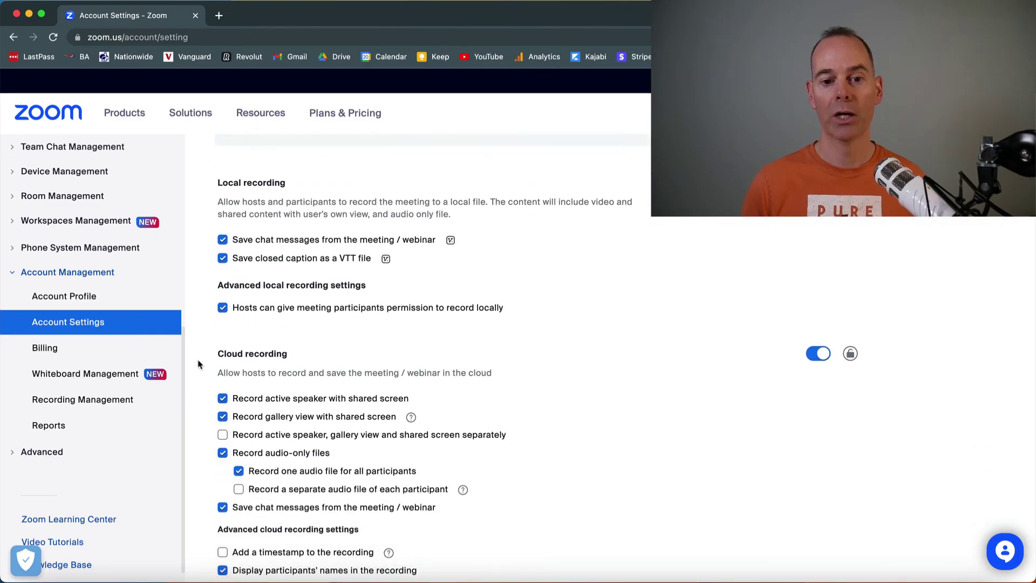